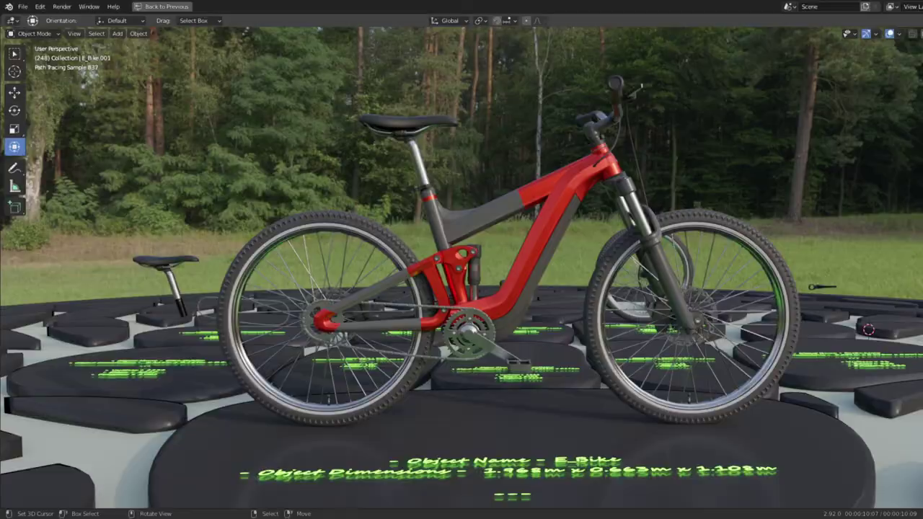
# Step: Orbit around the e-bike to inspect its opposite side and a low view of the frame
pyautogui.moveTo(670, 286); pyautogui.dragTo(499, 290, button='middle')
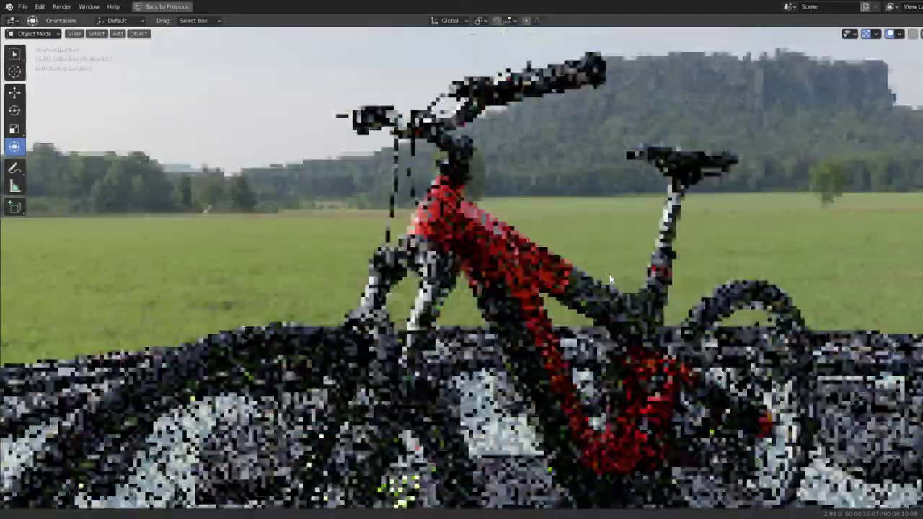
pyautogui.scroll(3, 487, 250)
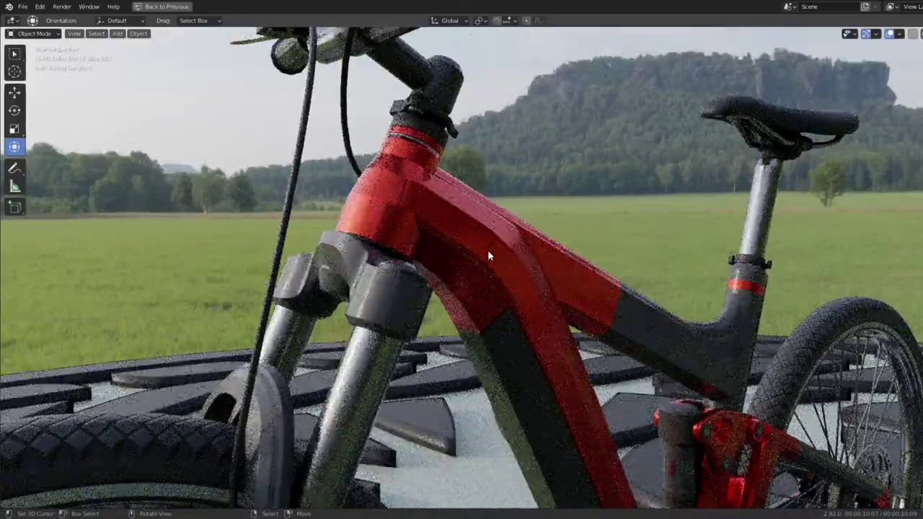
pyautogui.moveTo(488, 250); pyautogui.dragTo(602, 256, button='middle')
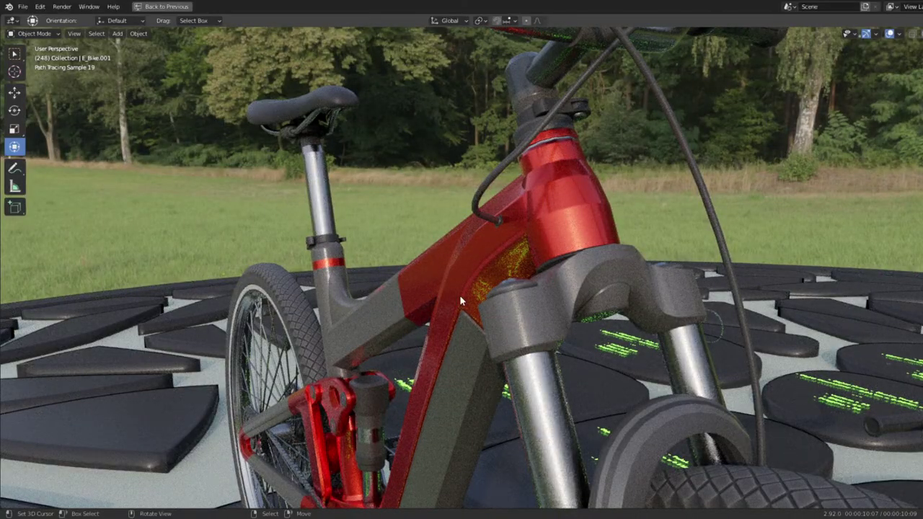
pyautogui.scroll(3, 459, 295)
pyautogui.moveTo(459, 295); pyautogui.dragTo(544, 265, button='middle')
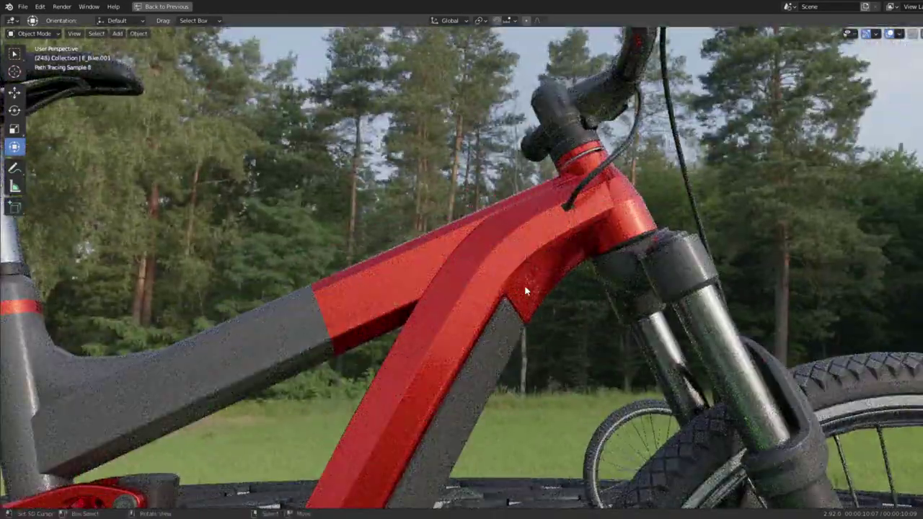
pyautogui.scroll(-5, 526, 292)
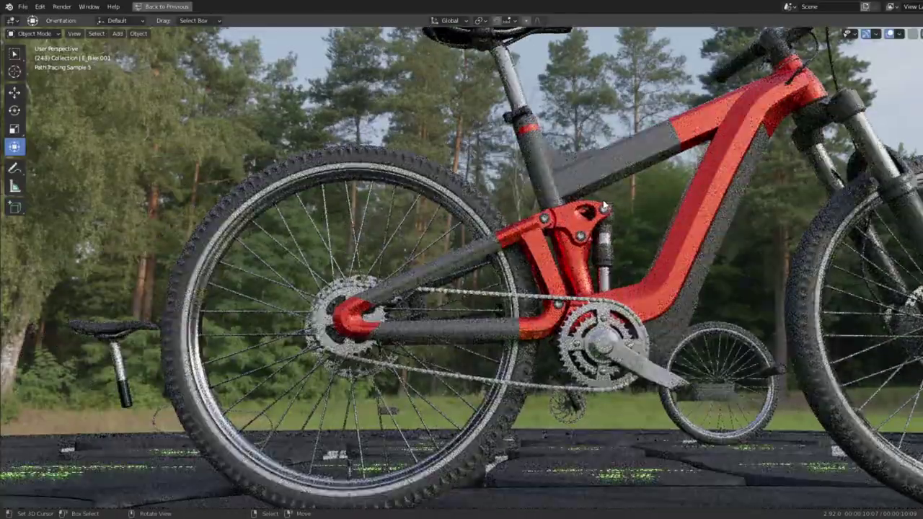
# Step: Inspect the rear wheel, hub and chainring mesh in Edit Mode, then return to Object Mode
pyautogui.press('Tab')
pyautogui.scroll(3, 539, 163)
pyautogui.scroll(2, 539, 163)
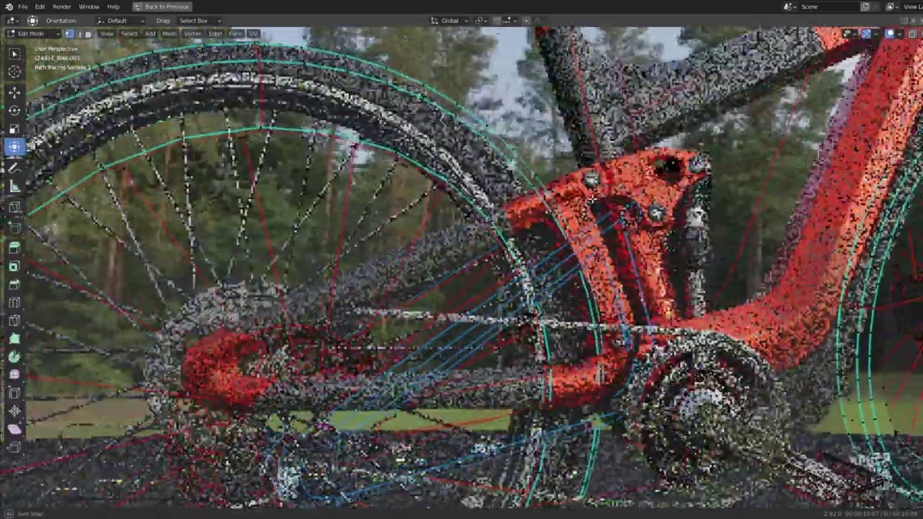
pyautogui.moveTo(539, 163); pyautogui.dragTo(520, 202, button='middle')
pyautogui.scroll(-3, 593, 199)
pyautogui.moveTo(592, 199)
pyautogui.mouseDown(button='middle')
pyautogui.moveTo(488, 246)
pyautogui.moveTo(499, 246)
pyautogui.mouseUp(button='middle')
pyautogui.scroll(3, 488, 246)
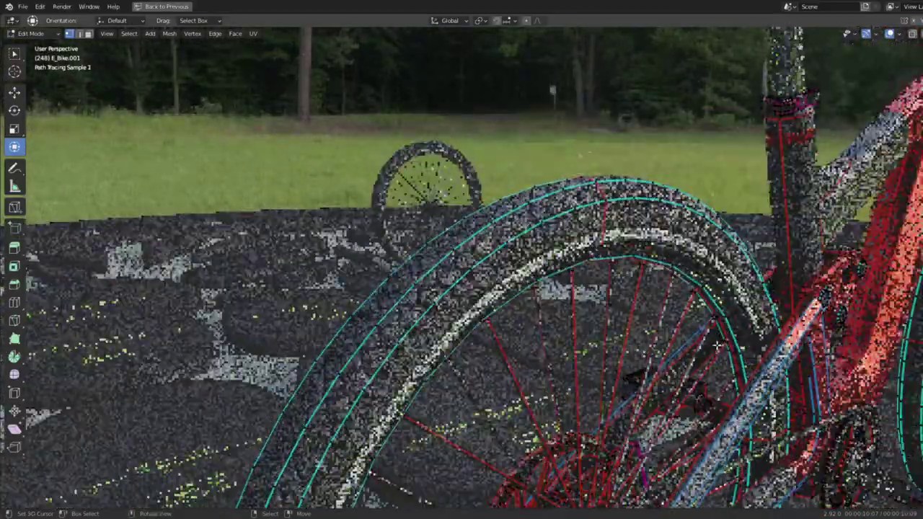
pyautogui.moveTo(716, 346); pyautogui.dragTo(569, 336, button='middle')
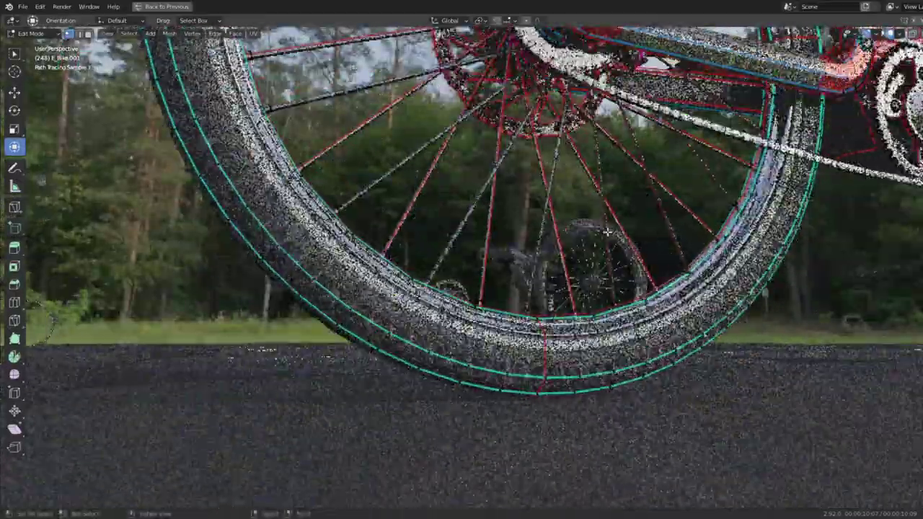
pyautogui.moveTo(569, 337)
pyautogui.mouseDown(button='middle')
pyautogui.moveTo(555, 219)
pyautogui.moveTo(507, 219)
pyautogui.moveTo(670, 235)
pyautogui.moveTo(612, 227)
pyautogui.mouseUp(button='middle')
pyautogui.scroll(-3, 556, 220)
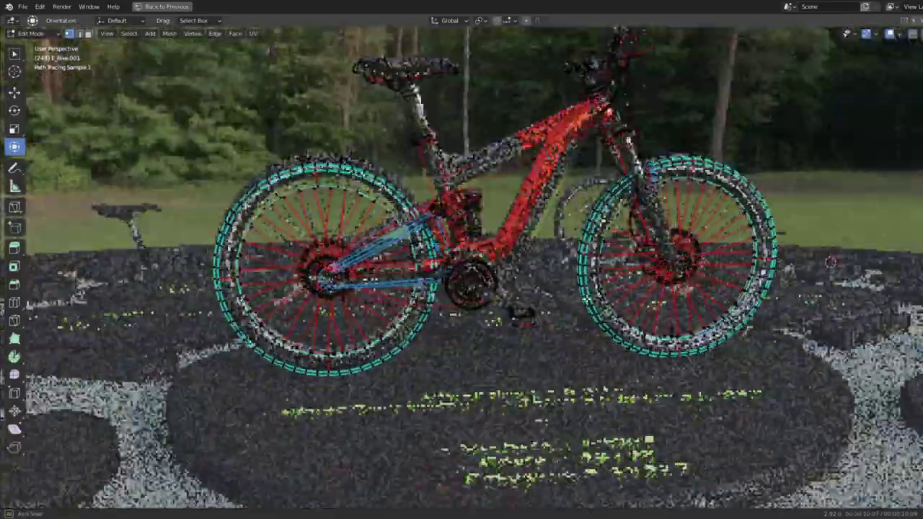
pyautogui.press('Tab')
pyautogui.scroll(-3, 612, 226)
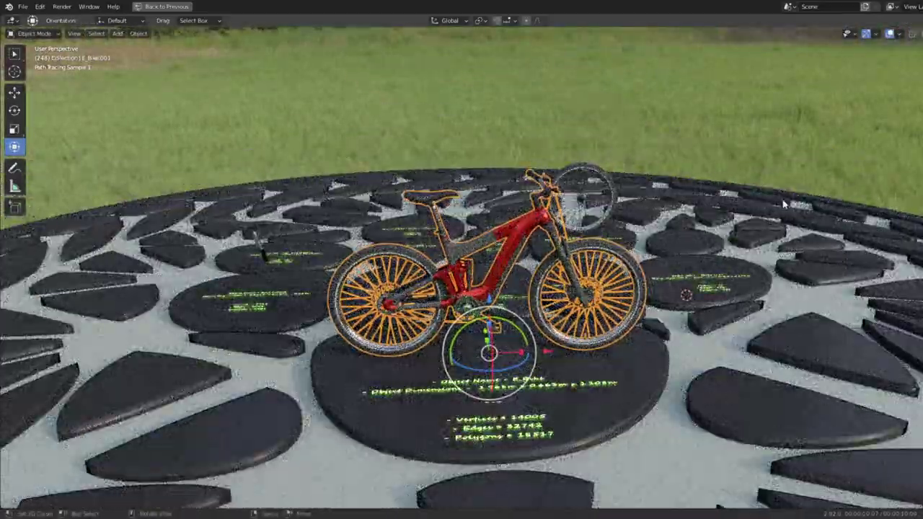
# Step: Restore the Shading workspace layout and set the render engine to Eevee
pyautogui.hotkey('ctrl', 'space')
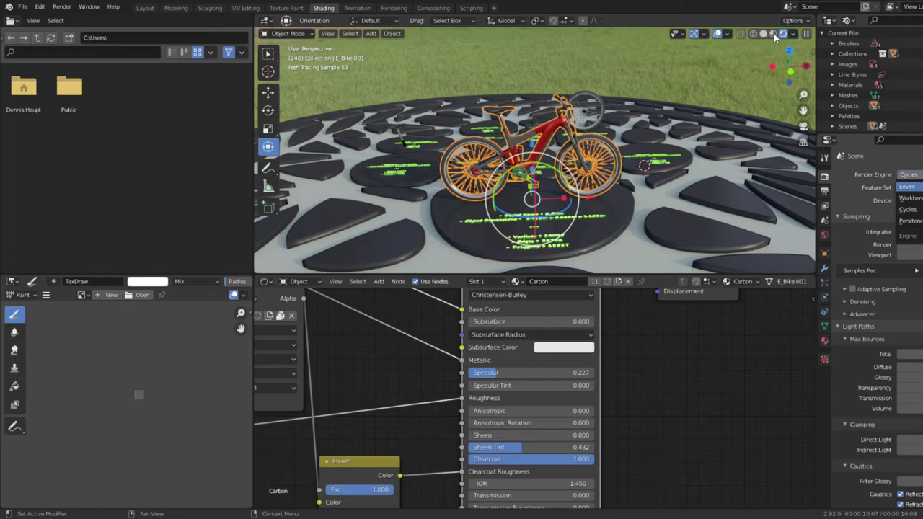
pyautogui.click(906, 186)
pyautogui.scroll(-3, 727, 91)
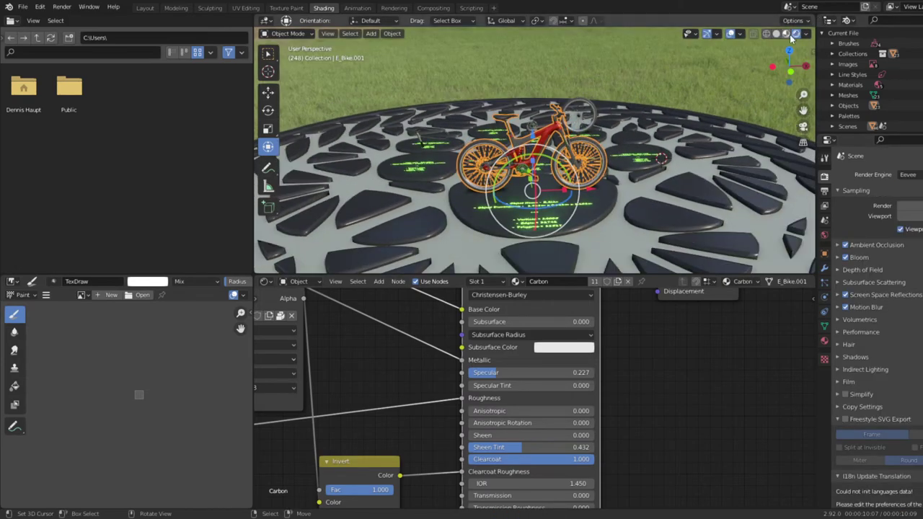
# Step: Maximize the 3D viewport to fill the whole window
pyautogui.hotkey('ctrl', 'space')
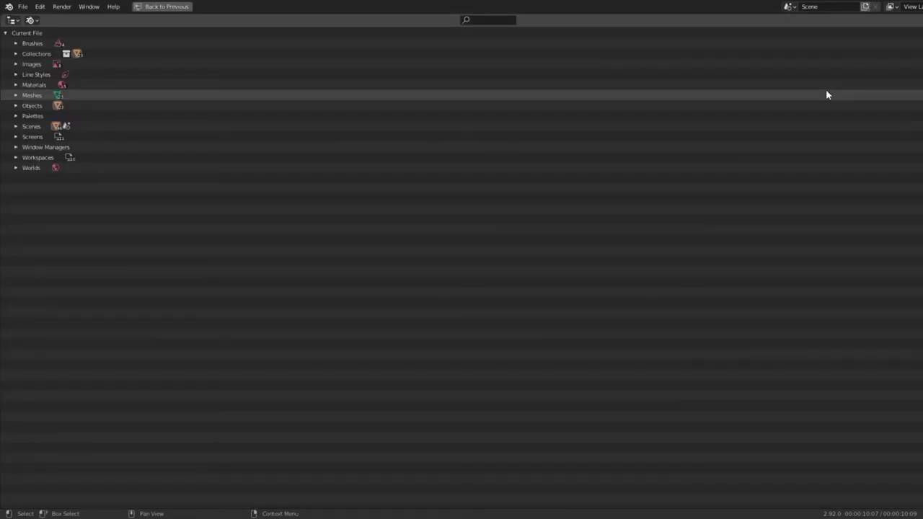
pyautogui.hotkey('ctrl', 'space')
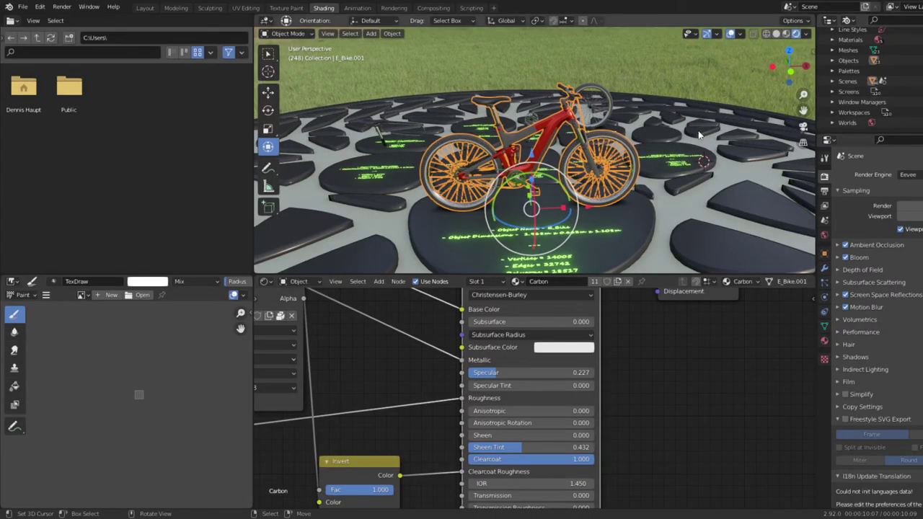
pyautogui.scroll(1, 698, 134)
pyautogui.hotkey('ctrl', 'space')
pyautogui.scroll(3, 671, 137)
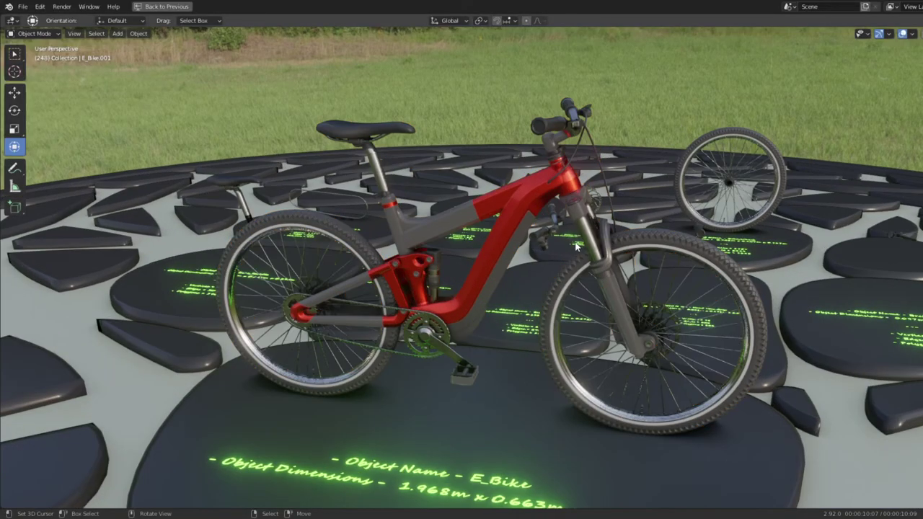
pyautogui.moveTo(577, 247)
pyautogui.mouseDown(button='middle')
pyautogui.moveTo(437, 361)
pyautogui.moveTo(607, 238)
pyautogui.moveTo(501, 220)
pyautogui.moveTo(474, 200)
pyautogui.moveTo(445, 315)
pyautogui.moveTo(497, 218)
pyautogui.moveTo(615, 124)
pyautogui.moveTo(809, 192)
pyautogui.moveTo(294, 316)
pyautogui.moveTo(523, 274)
pyautogui.moveTo(607, 206)
pyautogui.moveTo(202, 252)
pyautogui.moveTo(256, 207)
pyautogui.mouseUp(button='middle')
pyautogui.scroll(-3, 371, 212)
pyautogui.moveTo(371, 212)
pyautogui.mouseDown(button='middle')
pyautogui.moveTo(354, 254)
pyautogui.moveTo(520, 238)
pyautogui.moveTo(506, 221)
pyautogui.moveTo(503, 241)
pyautogui.mouseUp(button='middle')
pyautogui.scroll(-5, 354, 254)
pyautogui.scroll(2, 506, 220)
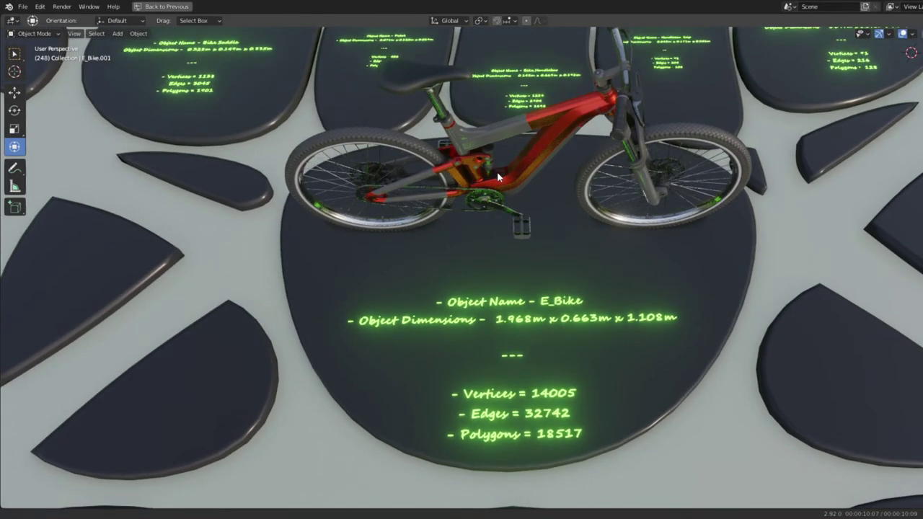
pyautogui.moveTo(497, 171); pyautogui.dragTo(809, 426, button='middle')
pyautogui.scroll(-4, 810, 427)
pyautogui.scroll(4, 532, 330)
pyautogui.moveTo(532, 330); pyautogui.dragTo(602, 364, button='middle')
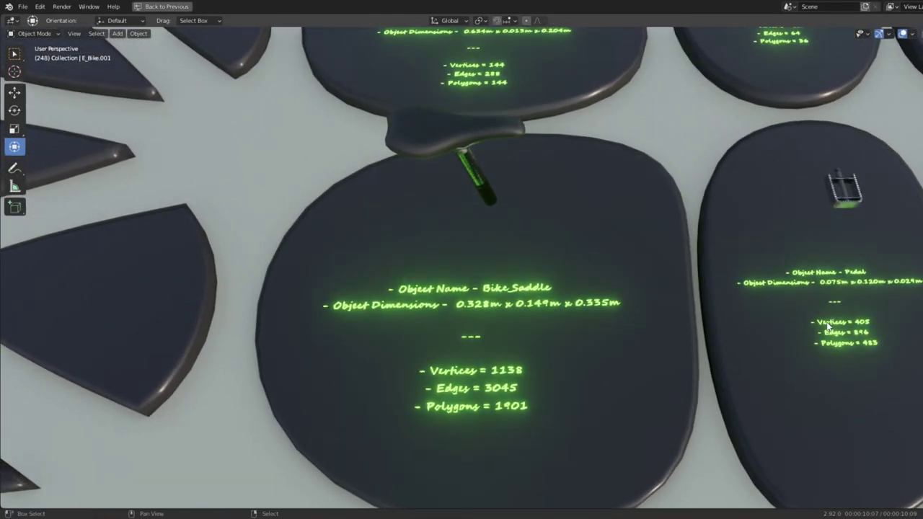
pyautogui.moveTo(827, 326)
pyautogui.keyDown('shift'); pyautogui.mouseDown(button='middle')
pyautogui.moveTo(598, 310)
pyautogui.moveTo(185, 302)
pyautogui.mouseUp(button='middle'); pyautogui.keyUp('shift')
pyautogui.moveTo(568, 287)
pyautogui.keyDown('shift'); pyautogui.mouseDown(button='middle')
pyautogui.moveTo(473, 266)
pyautogui.moveTo(526, 296)
pyautogui.moveTo(519, 300)
pyautogui.mouseUp(button='middle'); pyautogui.keyUp('shift')
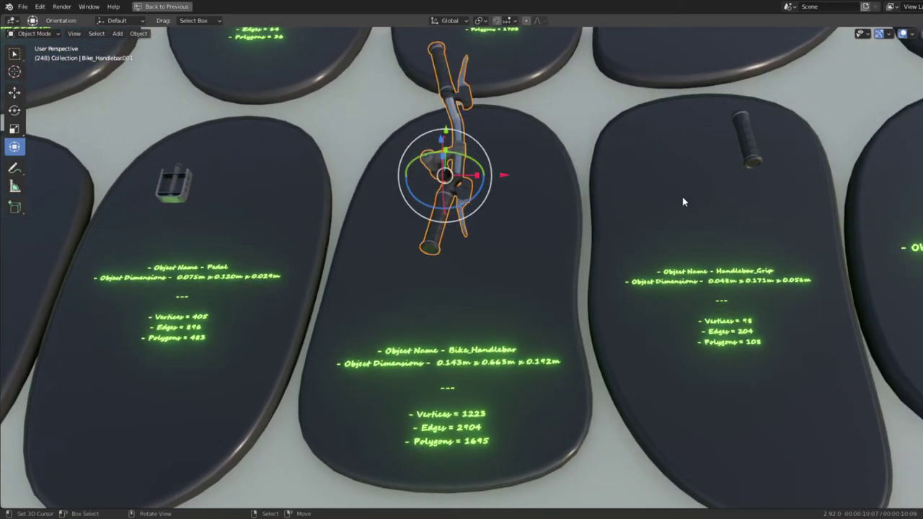
pyautogui.keyDown('shift'); pyautogui.moveTo(684, 202); pyautogui.dragTo(536, 207, button='middle'); pyautogui.keyUp('shift')
pyautogui.click(488, 135)
pyautogui.moveTo(489, 136)
pyautogui.keyDown('shift'); pyautogui.mouseDown(button='middle')
pyautogui.moveTo(526, 200)
pyautogui.moveTo(515, 149)
pyautogui.mouseUp(button='middle'); pyautogui.keyUp('shift')
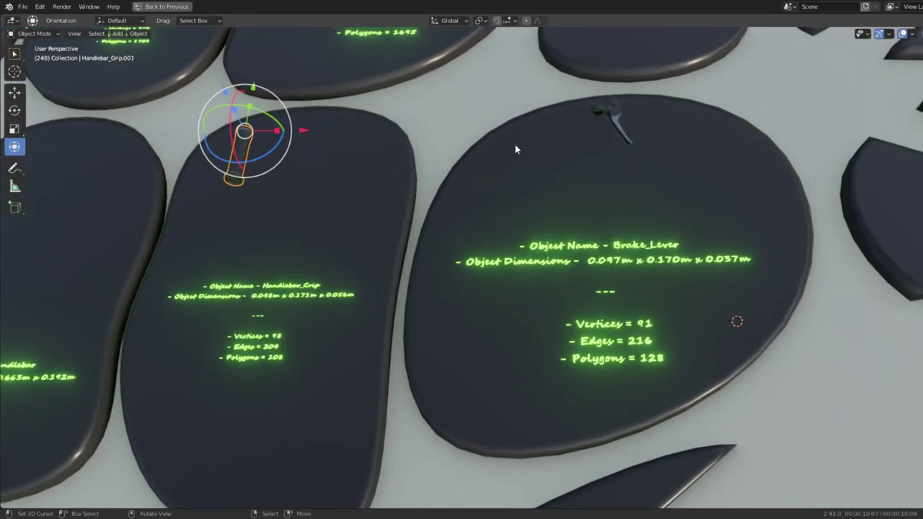
pyautogui.moveTo(761, 190)
pyautogui.keyDown('shift'); pyautogui.mouseDown(button='middle')
pyautogui.moveTo(233, 238)
pyautogui.moveTo(721, 442)
pyautogui.moveTo(763, 474)
pyautogui.mouseUp(button='middle'); pyautogui.keyUp('shift')
pyautogui.scroll(3, 474, 192)
pyautogui.moveTo(516, 78)
pyautogui.mouseDown(button='middle')
pyautogui.moveTo(561, 142)
pyautogui.moveTo(621, 115)
pyautogui.moveTo(505, 204)
pyautogui.moveTo(551, 199)
pyautogui.moveTo(426, 234)
pyautogui.moveTo(459, 217)
pyautogui.moveTo(441, 230)
pyautogui.moveTo(448, 197)
pyautogui.moveTo(426, 230)
pyautogui.moveTo(435, 242)
pyautogui.moveTo(542, 252)
pyautogui.moveTo(579, 279)
pyautogui.moveTo(610, 103)
pyautogui.moveTo(518, 184)
pyautogui.moveTo(724, 332)
pyautogui.moveTo(323, 117)
pyautogui.moveTo(297, 148)
pyautogui.moveTo(437, 129)
pyautogui.moveTo(383, 94)
pyautogui.moveTo(490, 191)
pyautogui.moveTo(711, 295)
pyautogui.moveTo(506, 233)
pyautogui.moveTo(555, 285)
pyautogui.moveTo(359, 285)
pyautogui.moveTo(799, 218)
pyautogui.mouseUp(button='middle')
pyautogui.scroll(-3, 383, 95)
pyautogui.scroll(-6, 502, 233)
pyautogui.press('Tab')
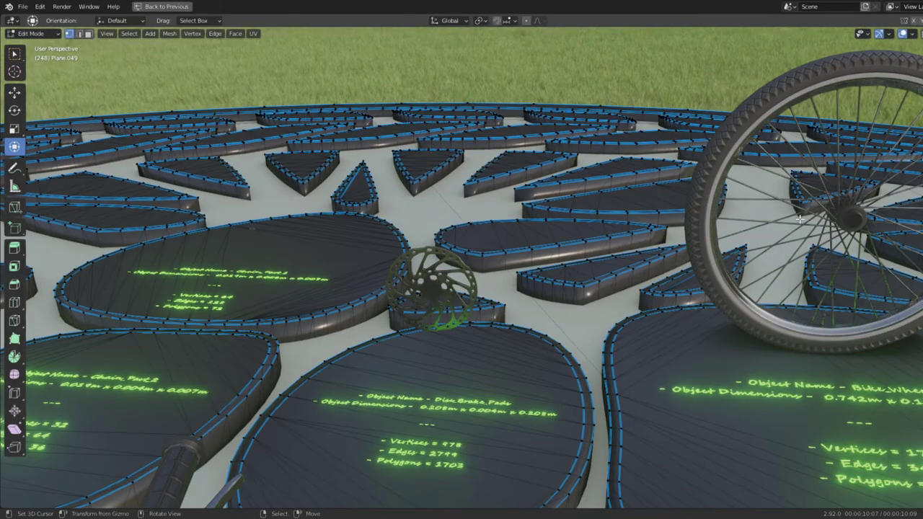
pyautogui.press('Tab')
pyautogui.click(799, 218)
pyautogui.press('KP_Decimal')
pyautogui.press('Tab')
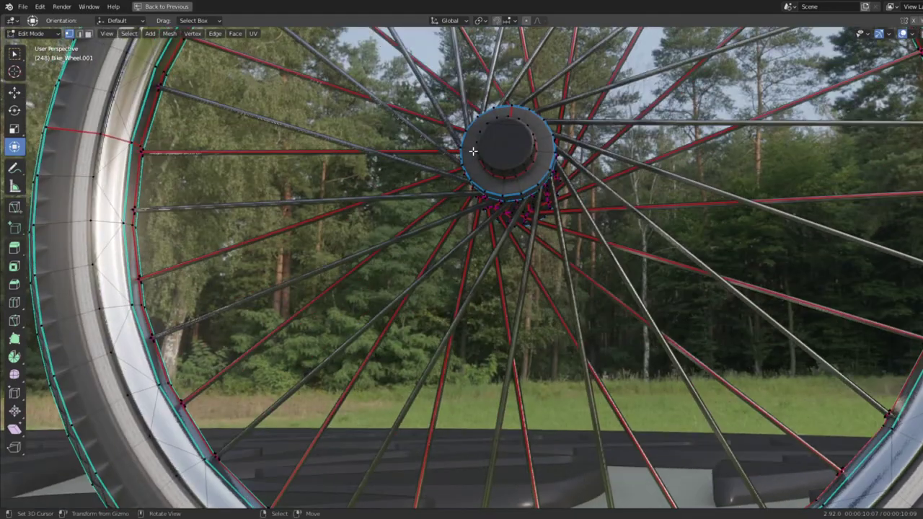
pyautogui.moveTo(472, 150)
pyautogui.mouseDown(button='middle')
pyautogui.moveTo(477, 165)
pyautogui.moveTo(447, 140)
pyautogui.moveTo(467, 210)
pyautogui.mouseUp(button='middle')
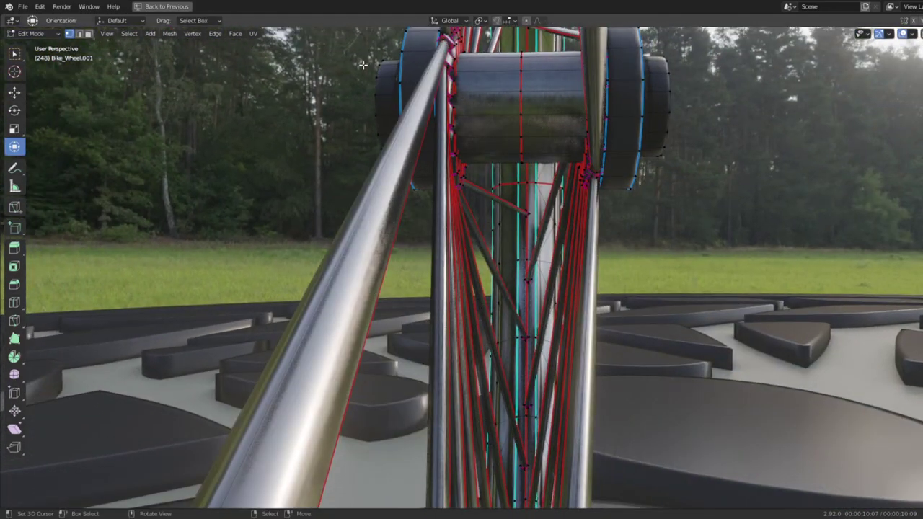
pyautogui.moveTo(452, 118)
pyautogui.mouseDown(button='middle')
pyautogui.moveTo(496, 174)
pyautogui.moveTo(383, 230)
pyautogui.moveTo(482, 231)
pyautogui.moveTo(587, 206)
pyautogui.moveTo(620, 157)
pyautogui.moveTo(474, 147)
pyautogui.moveTo(706, 170)
pyautogui.moveTo(371, 274)
pyautogui.moveTo(490, 220)
pyautogui.moveTo(535, 274)
pyautogui.mouseUp(button='middle')
pyautogui.press('Tab')
pyautogui.scroll(-5, 478, 181)
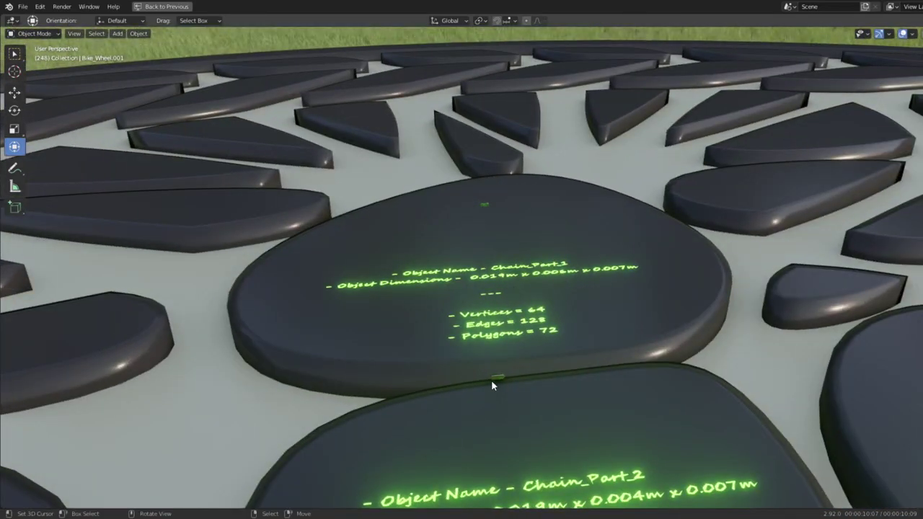
# Step: Frame the Chain_Part_2 pad, orbit over to Chain_Part_1, and frame the Bike_Chain_Lowpoly model
pyautogui.press('KP_Decimal')
pyautogui.moveTo(488, 383)
pyautogui.mouseDown(button='middle')
pyautogui.moveTo(474, 426)
pyautogui.moveTo(478, 383)
pyautogui.moveTo(526, 325)
pyautogui.moveTo(531, 373)
pyautogui.moveTo(540, 138)
pyautogui.moveTo(549, 235)
pyautogui.moveTo(535, 323)
pyautogui.moveTo(551, 271)
pyautogui.moveTo(554, 169)
pyautogui.mouseUp(button='middle')
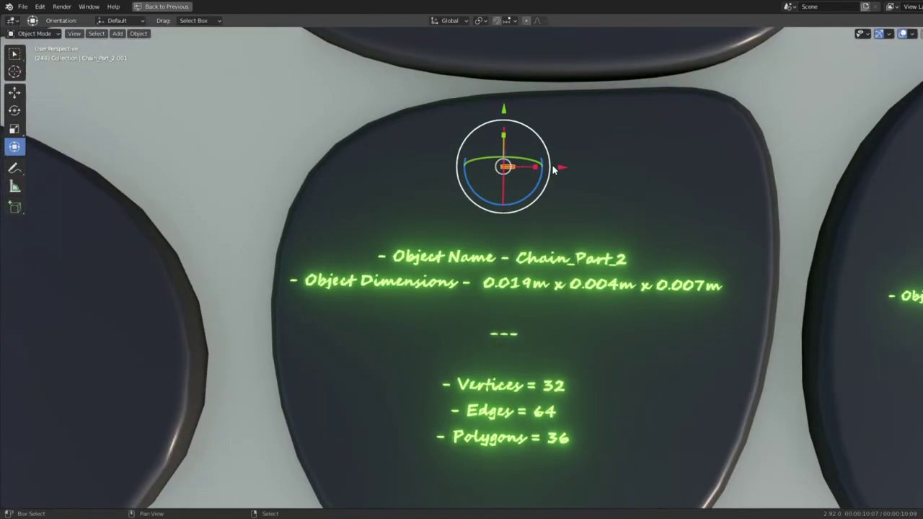
pyautogui.moveTo(550, 125)
pyautogui.mouseDown(button='middle')
pyautogui.moveTo(540, 344)
pyautogui.moveTo(574, 132)
pyautogui.moveTo(583, 189)
pyautogui.moveTo(685, 189)
pyautogui.moveTo(717, 160)
pyautogui.moveTo(820, 218)
pyautogui.moveTo(772, 253)
pyautogui.moveTo(365, 248)
pyautogui.moveTo(624, 284)
pyautogui.moveTo(678, 313)
pyautogui.moveTo(579, 287)
pyautogui.moveTo(447, 224)
pyautogui.moveTo(576, 201)
pyautogui.moveTo(613, 208)
pyautogui.moveTo(423, 208)
pyautogui.moveTo(492, 274)
pyautogui.moveTo(526, 243)
pyautogui.moveTo(575, 274)
pyautogui.moveTo(612, 267)
pyautogui.moveTo(658, 205)
pyautogui.moveTo(714, 222)
pyautogui.moveTo(769, 215)
pyautogui.moveTo(437, 195)
pyautogui.moveTo(449, 187)
pyautogui.moveTo(391, 166)
pyautogui.mouseUp(button='middle')
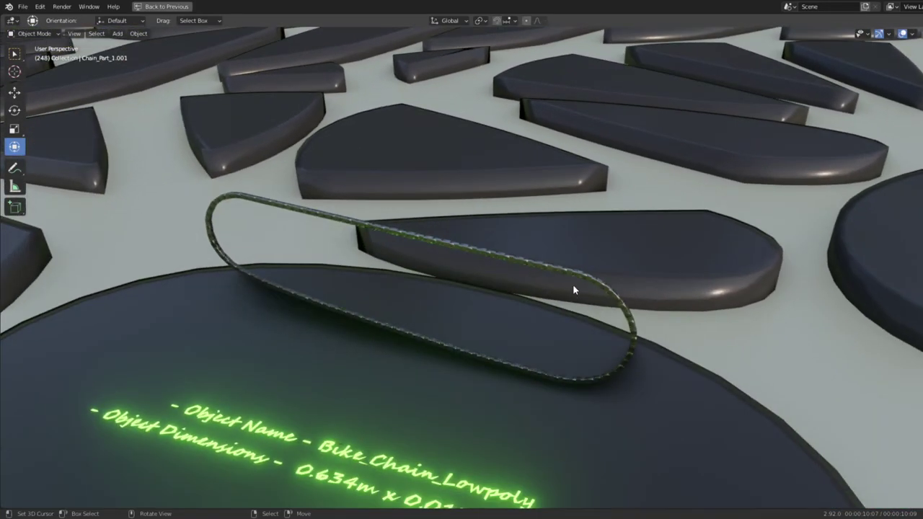
pyautogui.click(580, 272)
pyautogui.press('KP_Decimal')
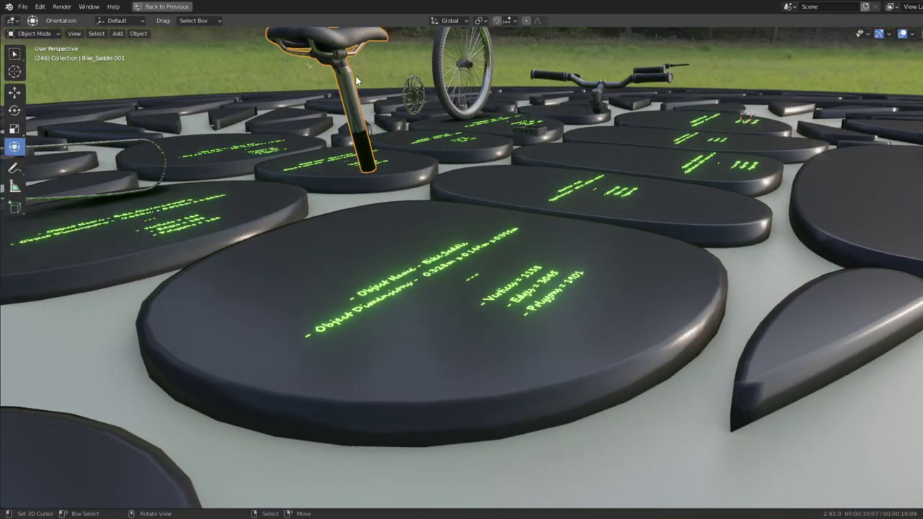
# Step: Orbit past the seat post and zoom in on the E_Bike's rear shock and crank
pyautogui.moveTo(356, 76)
pyautogui.mouseDown(button='middle')
pyautogui.moveTo(395, 90)
pyautogui.moveTo(581, 226)
pyautogui.moveTo(408, 208)
pyautogui.moveTo(483, 231)
pyautogui.moveTo(427, 227)
pyautogui.moveTo(575, 387)
pyautogui.moveTo(591, 226)
pyautogui.moveTo(579, 262)
pyautogui.moveTo(576, 243)
pyautogui.moveTo(480, 257)
pyautogui.moveTo(457, 214)
pyautogui.moveTo(544, 279)
pyautogui.moveTo(426, 263)
pyautogui.moveTo(535, 346)
pyautogui.moveTo(441, 308)
pyautogui.moveTo(834, 324)
pyautogui.moveTo(533, 283)
pyautogui.moveTo(657, 290)
pyautogui.moveTo(633, 274)
pyautogui.moveTo(388, 195)
pyautogui.moveTo(495, 226)
pyautogui.moveTo(550, 229)
pyautogui.moveTo(503, 253)
pyautogui.moveTo(498, 205)
pyautogui.moveTo(470, 197)
pyautogui.moveTo(64, 203)
pyautogui.mouseUp(button='middle')
pyautogui.scroll(5, 394, 89)
pyautogui.scroll(4, 394, 89)
pyautogui.scroll(-5, 834, 324)
pyautogui.scroll(4, 494, 225)
pyautogui.scroll(3, 548, 199)
pyautogui.scroll(4, 548, 199)
# Step: Bring back the material node layout and preview the top Image Texture node on the bike
pyautogui.hotkey('ctrl', 'space')
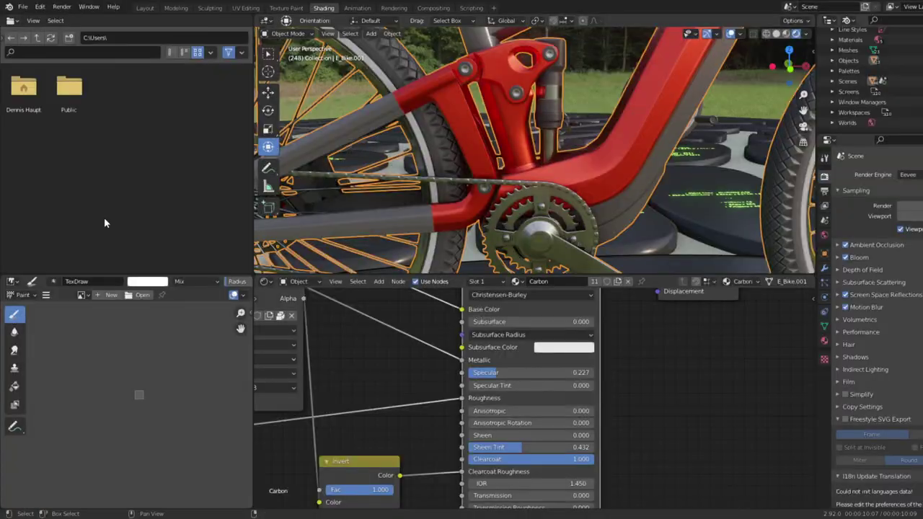
pyautogui.scroll(-3, 411, 402)
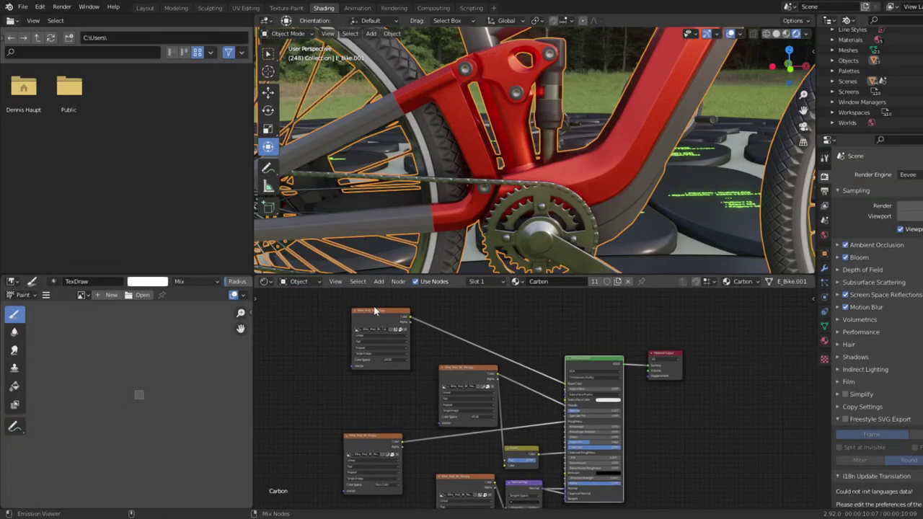
pyautogui.keyDown('ctrl'); pyautogui.keyDown('shift'); pyautogui.click(386, 309); pyautogui.keyUp('shift'); pyautogui.keyUp('ctrl')
pyautogui.scroll(-3, 595, 122)
pyautogui.scroll(-3, 595, 123)
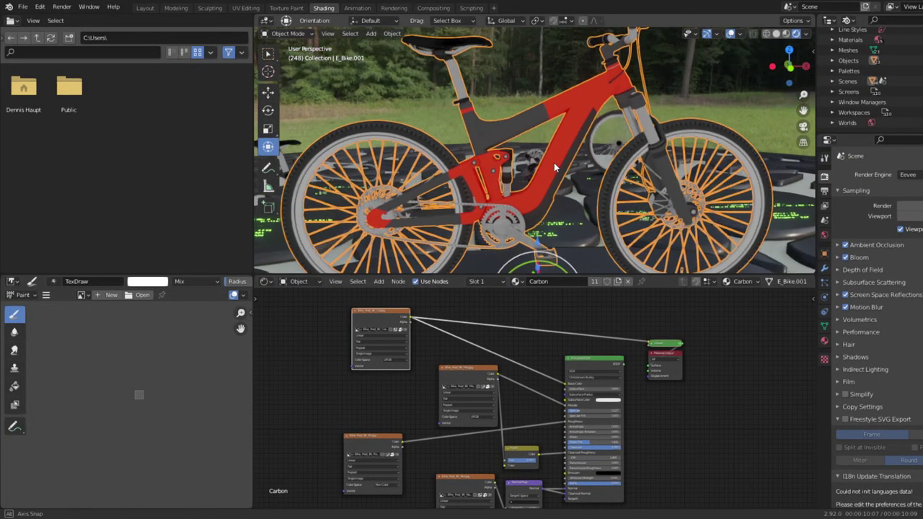
pyautogui.scroll(-2, 553, 163)
pyautogui.moveTo(626, 157); pyautogui.dragTo(599, 160, button='middle')
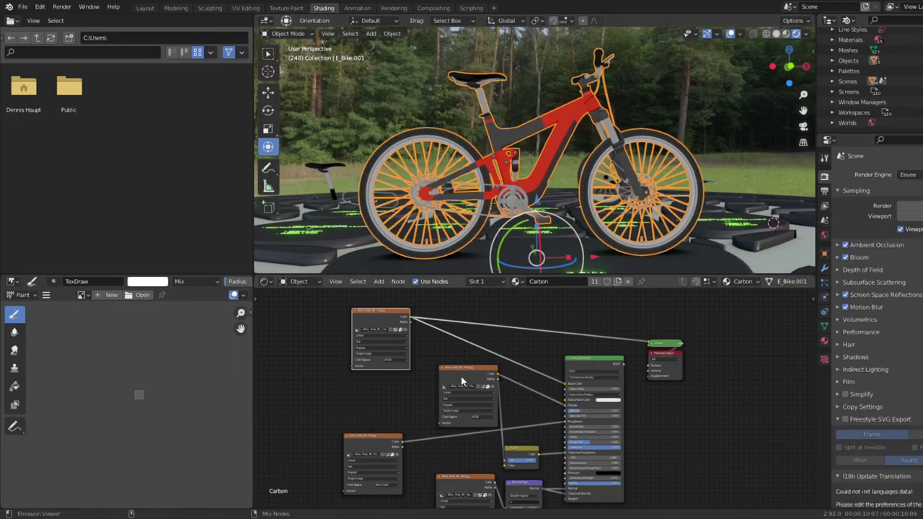
pyautogui.scroll(4, 576, 148)
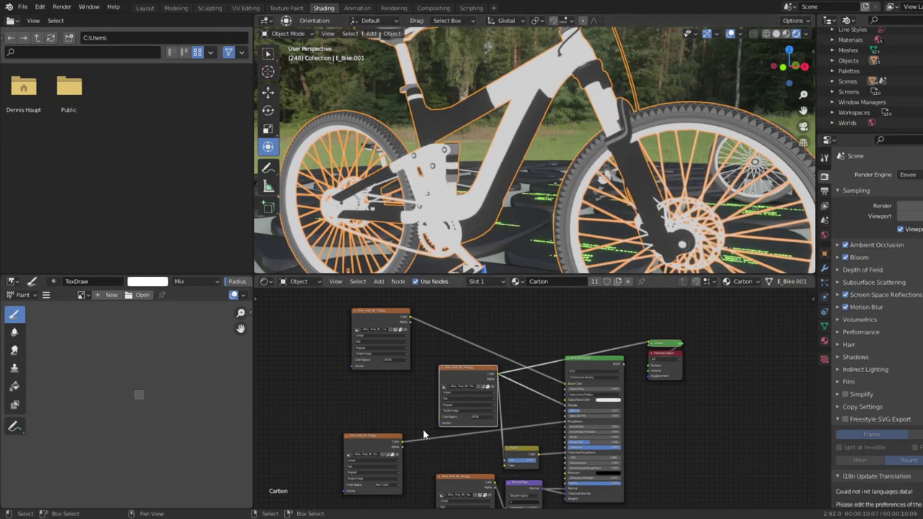
# Step: Preview the second Image Texture node on the bike and shift the node tree into view
pyautogui.keyDown('ctrl'); pyautogui.keyDown('shift'); pyautogui.click(384, 437); pyautogui.keyUp('shift'); pyautogui.keyUp('ctrl')
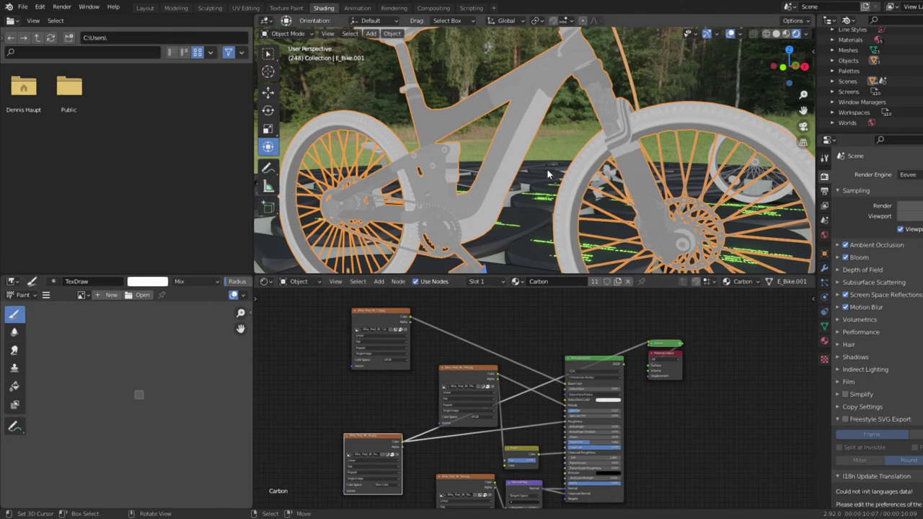
pyautogui.scroll(-4, 546, 168)
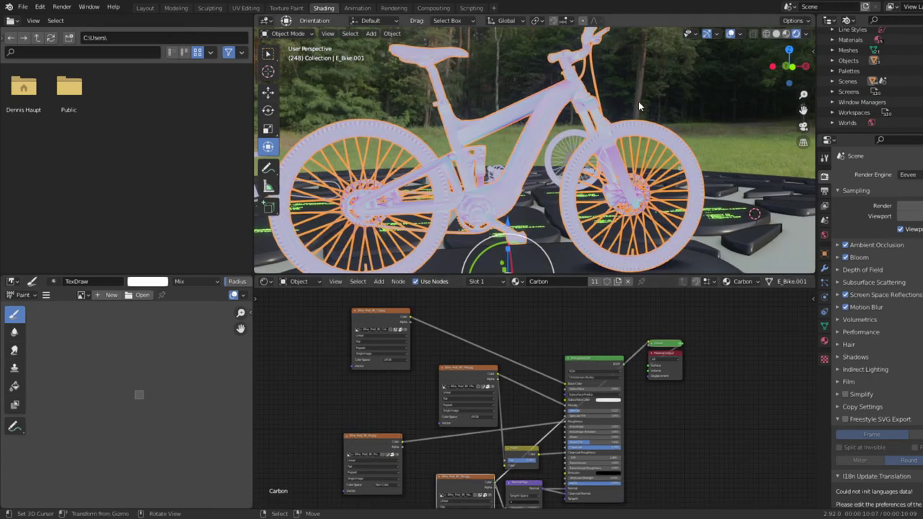
pyautogui.moveTo(484, 406); pyautogui.dragTo(473, 383, button='middle')
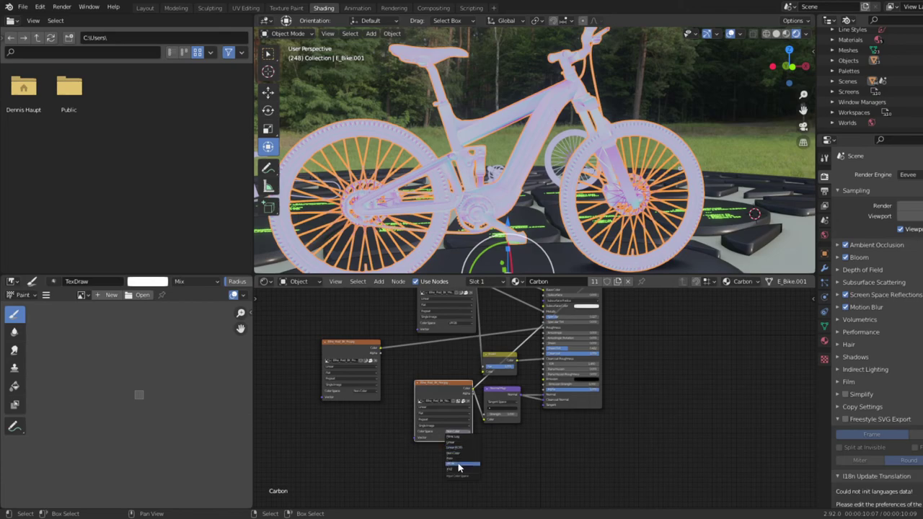
pyautogui.scroll(4, 570, 145)
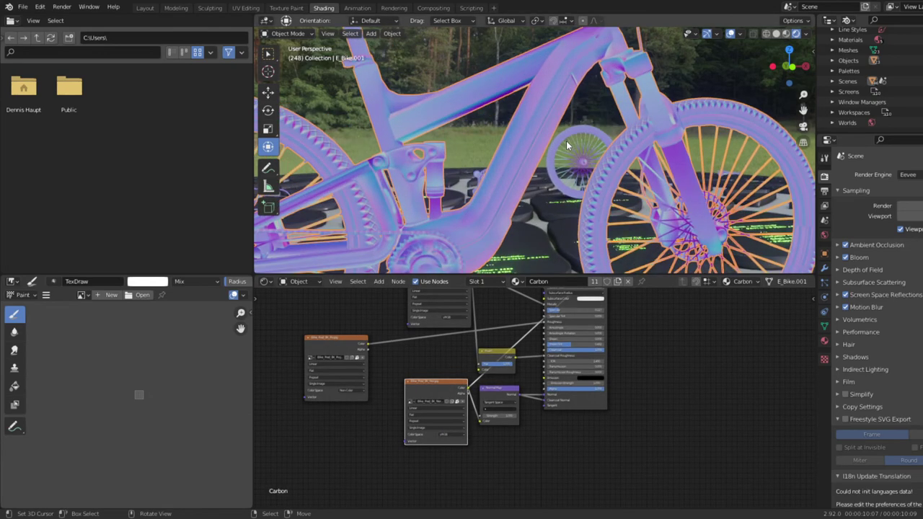
pyautogui.scroll(3, 488, 156)
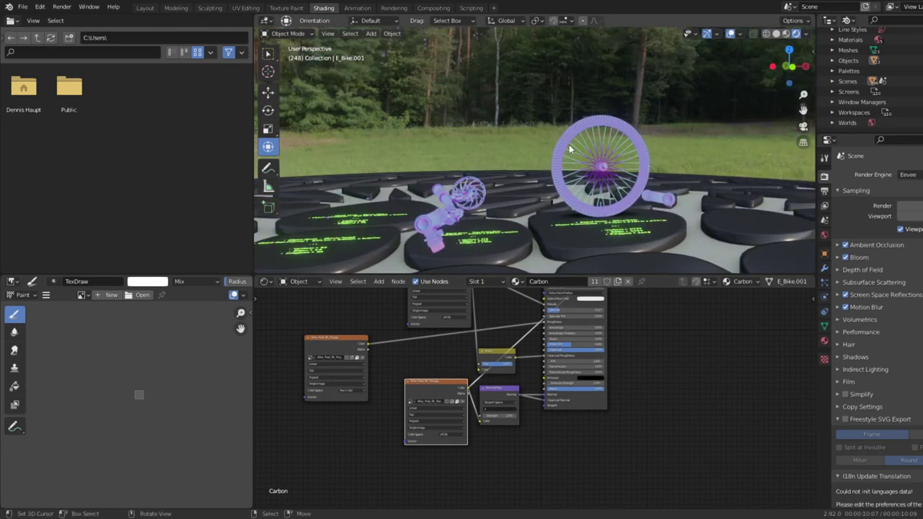
pyautogui.scroll(3, 582, 155)
pyautogui.scroll(2, 583, 158)
pyautogui.scroll(2, 605, 122)
# Step: Enlarge the 3D view to fill the window and orbit to a closer side view
pyautogui.moveTo(605, 123); pyautogui.dragTo(729, 97, button='middle')
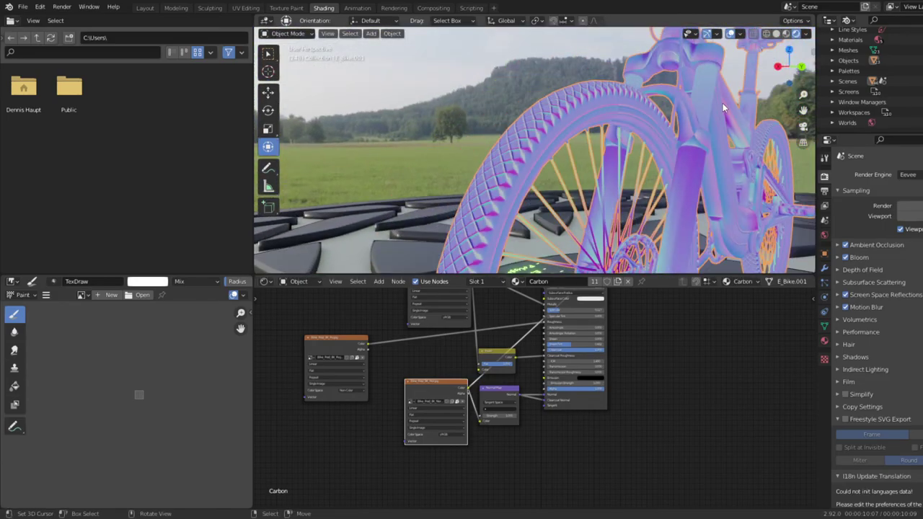
pyautogui.hotkey('ctrl', 'alt', 'space')
pyautogui.moveTo(722, 103)
pyautogui.mouseDown(button='middle')
pyautogui.moveTo(420, 144)
pyautogui.moveTo(311, 208)
pyautogui.mouseUp(button='middle')
pyautogui.scroll(3, 421, 145)
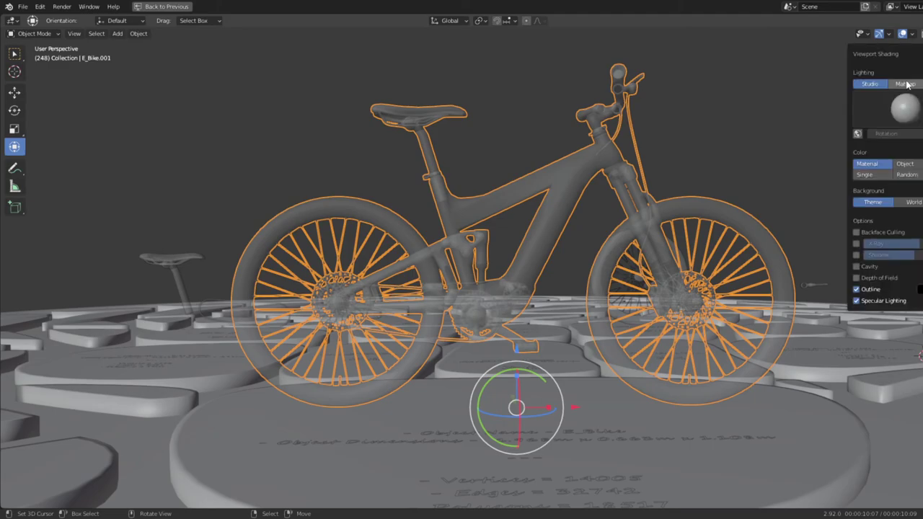
# Step: Switch to solid shading and inspect the mesh wireframe around the head tube in Edit Mode
pyautogui.click(906, 83)
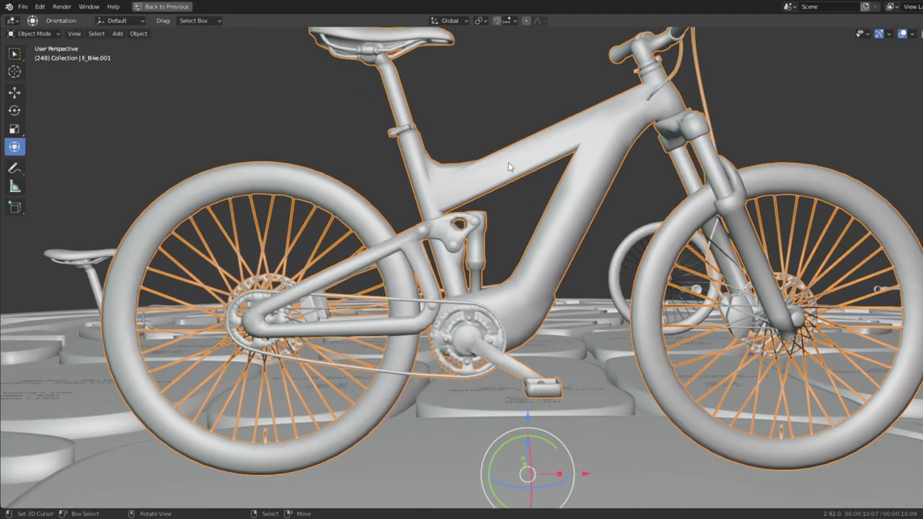
pyautogui.press('Tab')
pyautogui.moveTo(516, 164); pyautogui.dragTo(563, 153, button='middle')
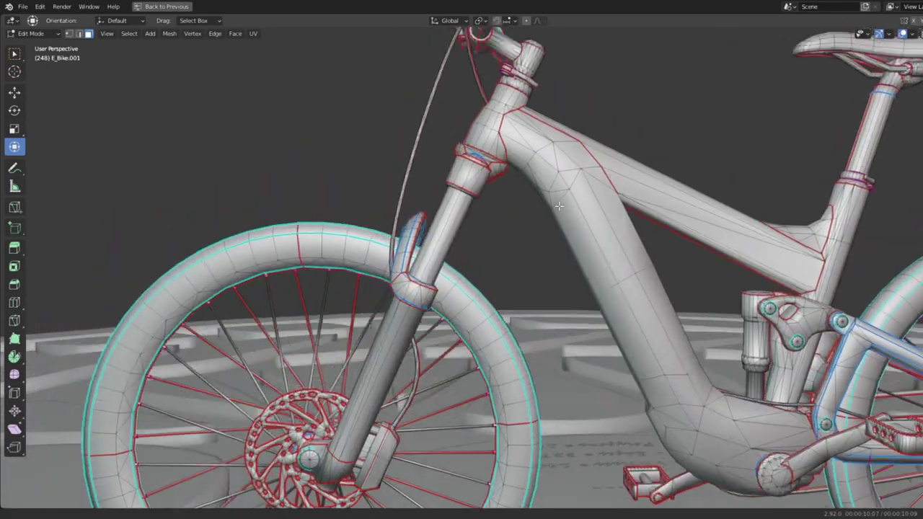
pyautogui.moveTo(559, 206)
pyautogui.mouseDown(button='middle')
pyautogui.moveTo(491, 244)
pyautogui.moveTo(564, 255)
pyautogui.moveTo(917, 93)
pyautogui.mouseUp(button='middle')
pyautogui.scroll(-2, 574, 246)
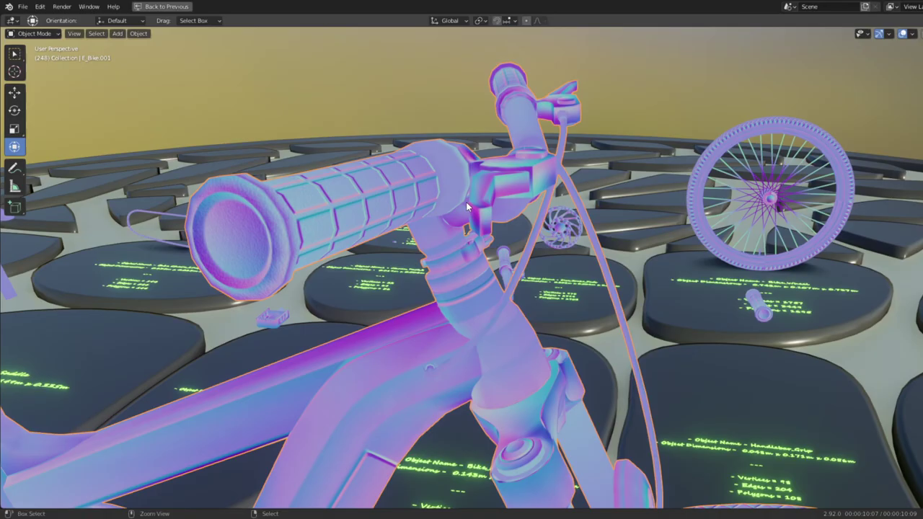
# Step: Reconnect the Principled BSDF to Material Output so the bike shows its full textures
pyautogui.hotkey('ctrl', 'alt', 'space')
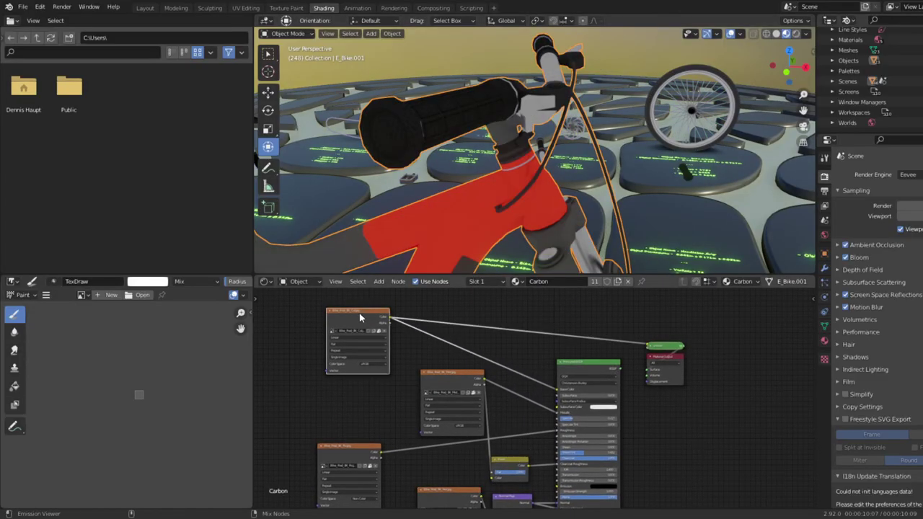
pyautogui.keyDown('ctrl'); pyautogui.keyDown('shift'); pyautogui.click(577, 366); pyautogui.keyUp('shift'); pyautogui.keyUp('ctrl')
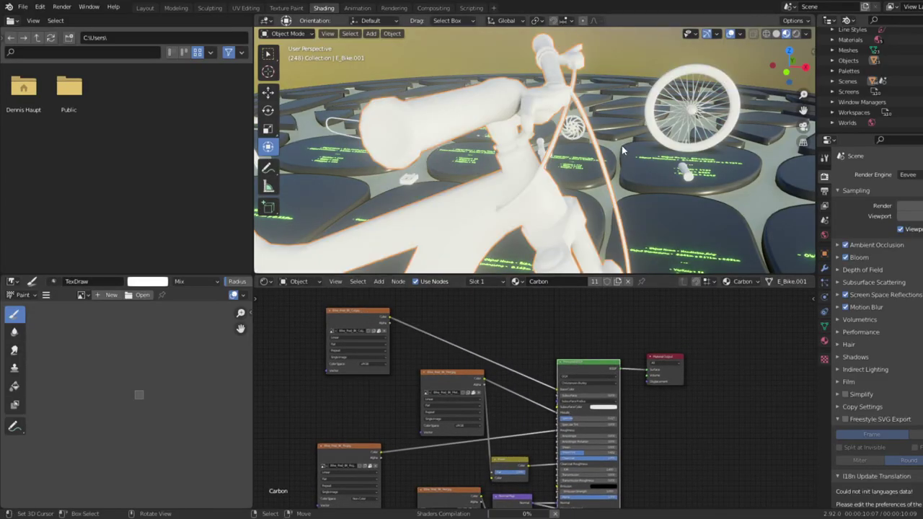
pyautogui.moveTo(617, 149)
pyautogui.mouseDown(button='middle')
pyautogui.moveTo(593, 143)
pyautogui.moveTo(679, 137)
pyautogui.mouseUp(button='middle')
# Step: Inspect the textured handlebar in an enlarged 3D view, then restore the Shading layout
pyautogui.hotkey('ctrl', 'alt', 'space')
pyautogui.scroll(4, 462, 313)
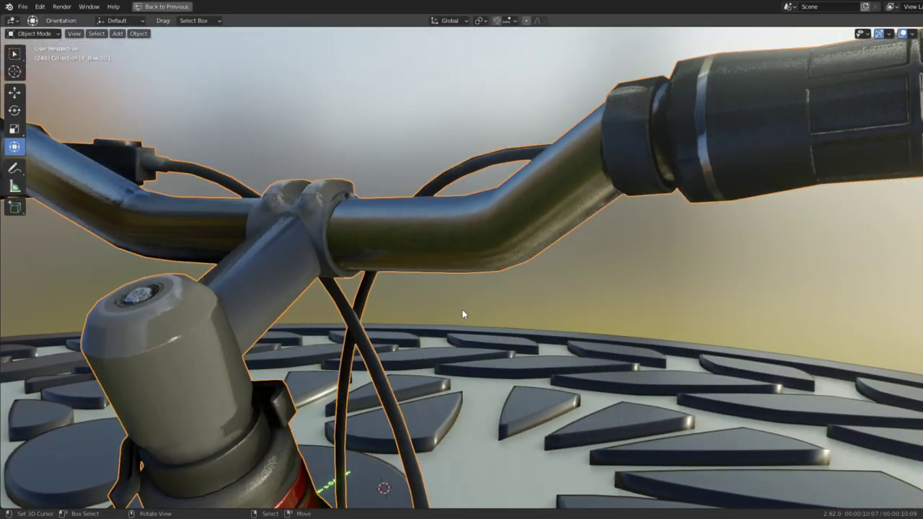
pyautogui.moveTo(463, 314)
pyautogui.mouseDown(button='middle')
pyautogui.moveTo(548, 262)
pyautogui.moveTo(532, 271)
pyautogui.moveTo(527, 289)
pyautogui.moveTo(813, 281)
pyautogui.moveTo(614, 295)
pyautogui.moveTo(697, 226)
pyautogui.moveTo(567, 186)
pyautogui.moveTo(251, 169)
pyautogui.moveTo(463, 148)
pyautogui.moveTo(462, 135)
pyautogui.mouseUp(button='middle')
pyautogui.scroll(-5, 697, 226)
pyautogui.scroll(-4, 692, 219)
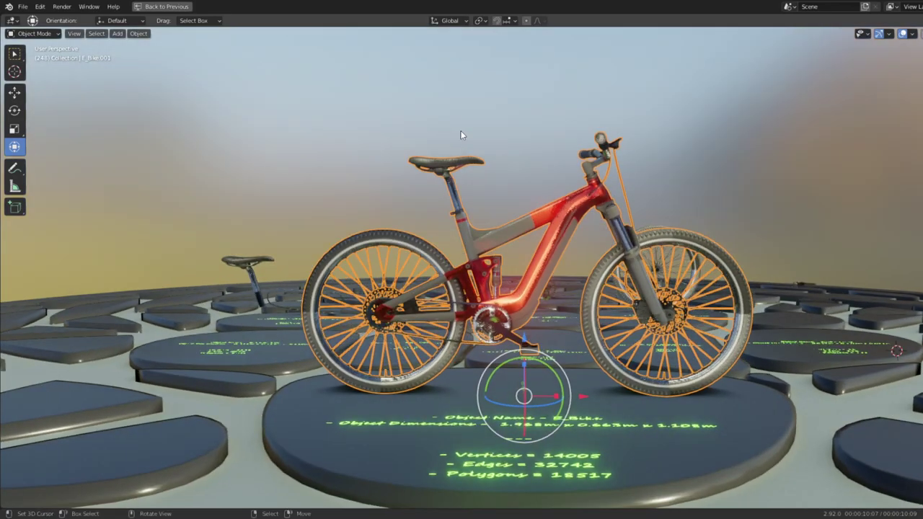
pyautogui.hotkey('ctrl', 'space')
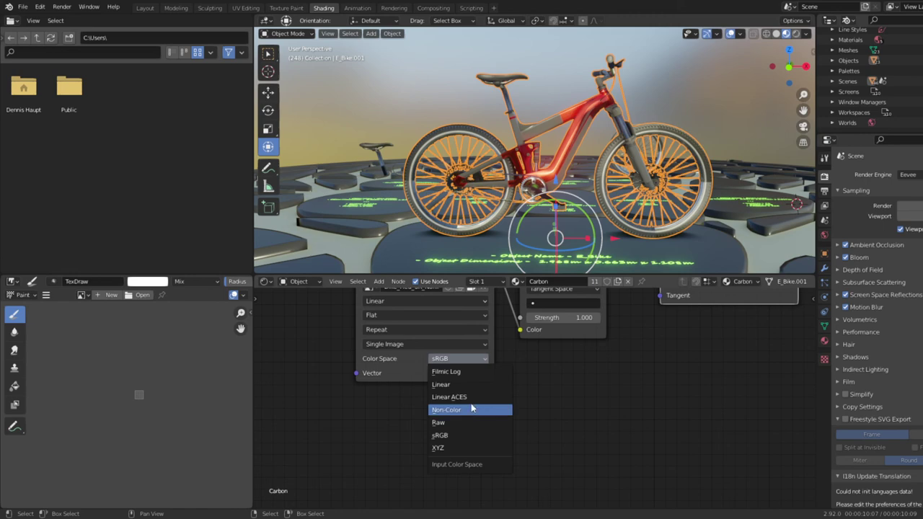
# Step: Maximize the rendered 3D view and orbit around the textured e-bike on its pedestal
pyautogui.hotkey('ctrl', 'space')
pyautogui.moveTo(572, 165)
pyautogui.mouseDown(button='middle')
pyautogui.moveTo(599, 307)
pyautogui.moveTo(637, 427)
pyautogui.moveTo(512, 243)
pyautogui.moveTo(536, 196)
pyautogui.moveTo(691, 224)
pyautogui.moveTo(364, 348)
pyautogui.moveTo(547, 274)
pyautogui.moveTo(612, 348)
pyautogui.moveTo(697, 270)
pyautogui.moveTo(651, 305)
pyautogui.moveTo(731, 261)
pyautogui.moveTo(627, 297)
pyautogui.moveTo(802, 141)
pyautogui.moveTo(680, 134)
pyautogui.moveTo(665, 156)
pyautogui.mouseUp(button='middle')
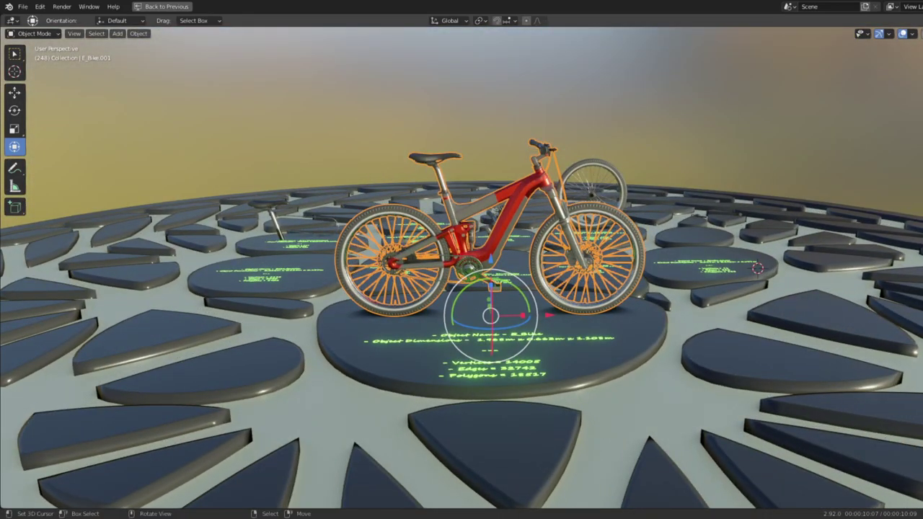